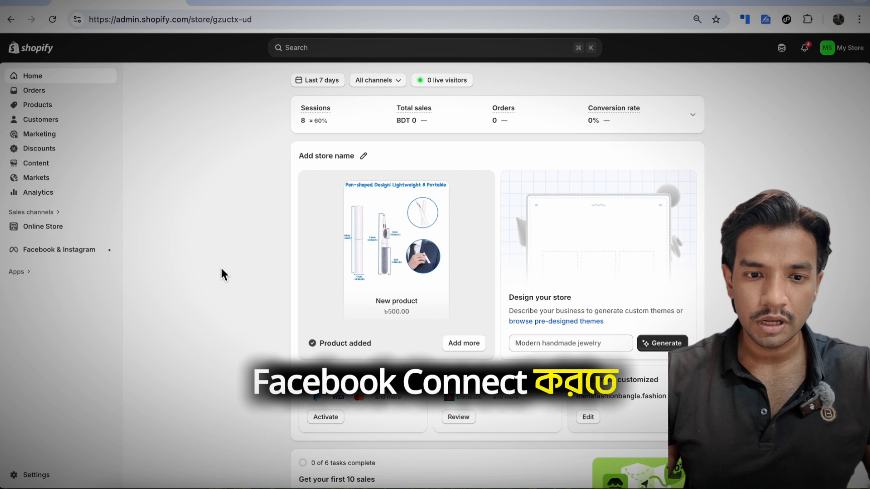
Open the Shopify App Store from the store's apps and sales channels settings
{"action": "left_click", "coordinate": [38, 474]}
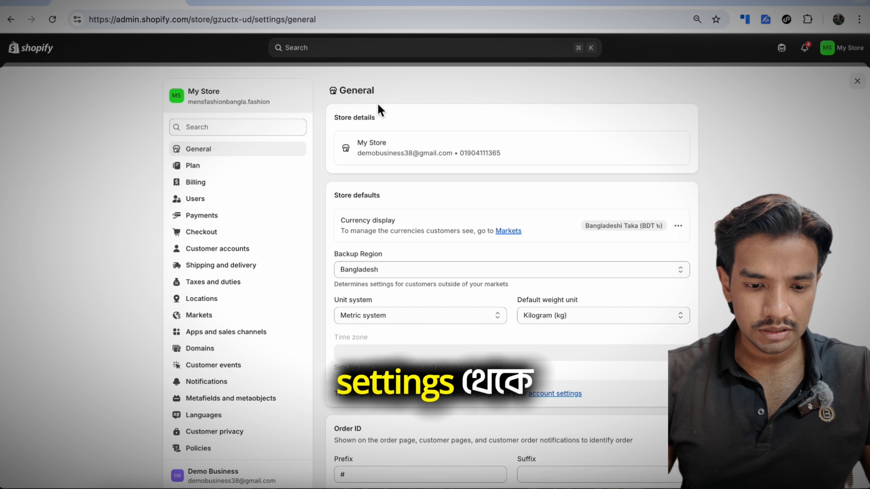
{"action": "left_click", "coordinate": [219, 331]}
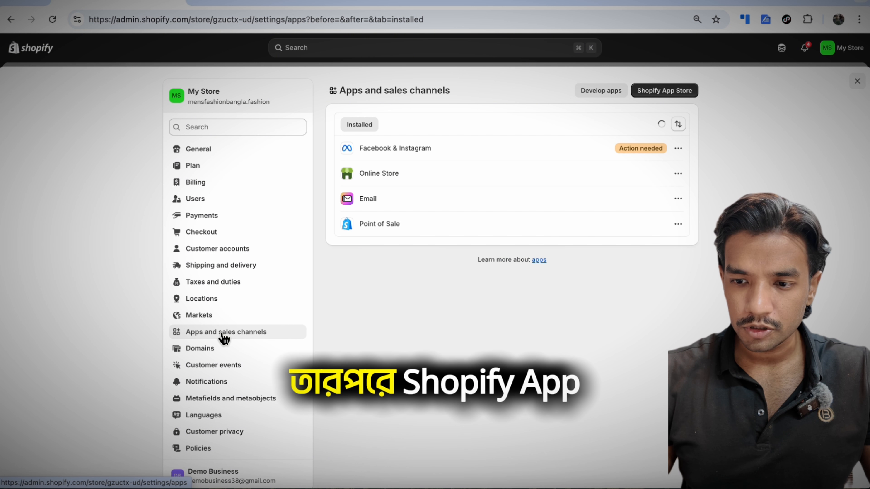
{"action": "left_click", "coordinate": [671, 90]}
Search the app store for "facebook", open the installed Facebook & Instagram app and dismiss its account connection prompt
{"action": "left_click", "coordinate": [342, 55]}
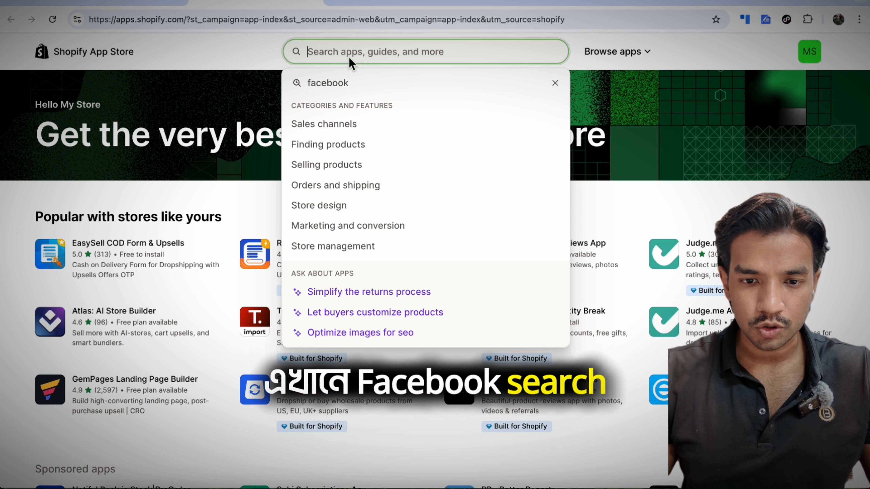
{"action": "type", "text": "facebook"}
{"action": "key", "text": "Return"}
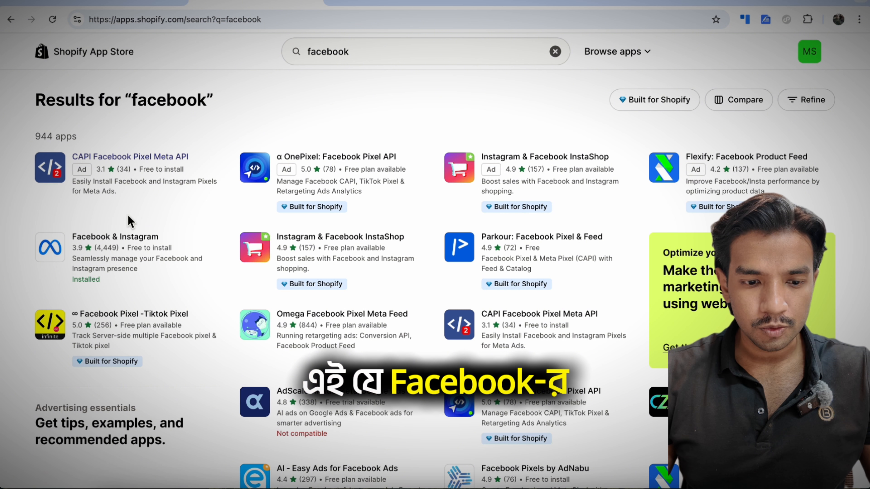
{"action": "left_click", "coordinate": [93, 241]}
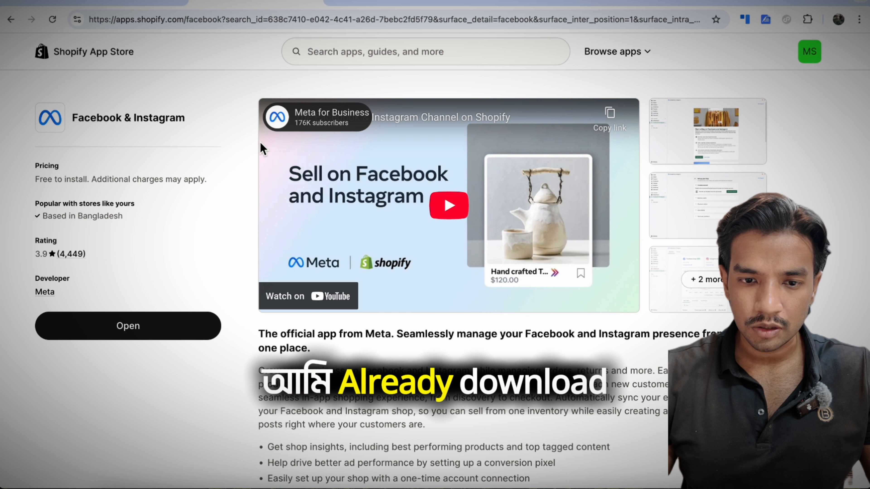
{"action": "left_click", "coordinate": [137, 332]}
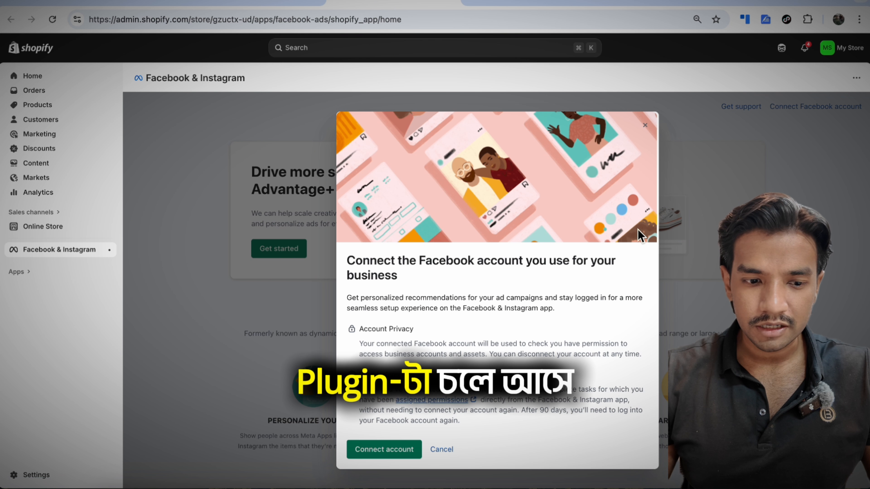
{"action": "left_click", "coordinate": [645, 125]}
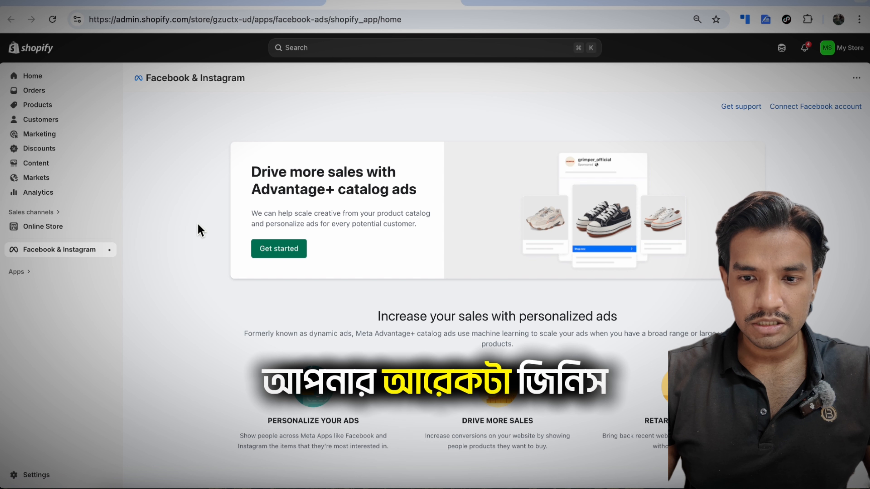
Switch to the Meta Business settings for Pages and view the form for adding an existing Facebook Page
{"action": "left_click", "coordinate": [507, 6]}
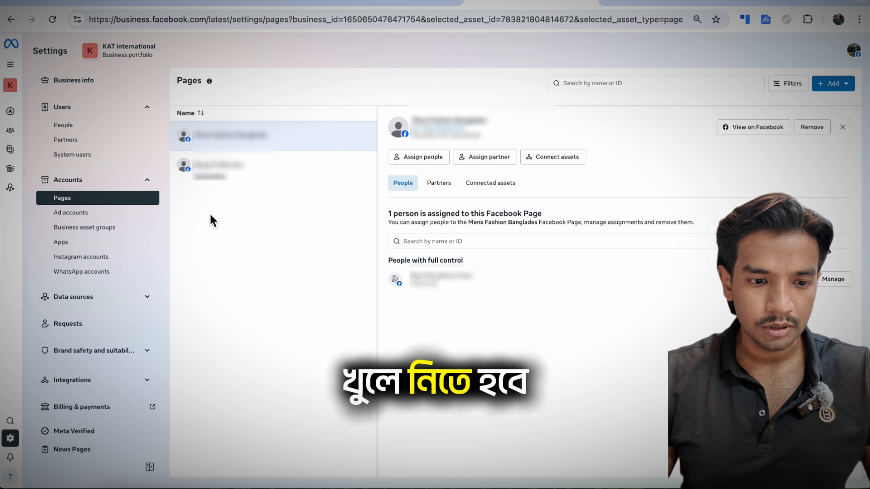
{"action": "scroll", "coordinate": [123, 202], "scroll_direction": "down", "scroll_amount": 5}
{"action": "scroll", "coordinate": [123, 202], "scroll_direction": "up", "scroll_amount": 5}
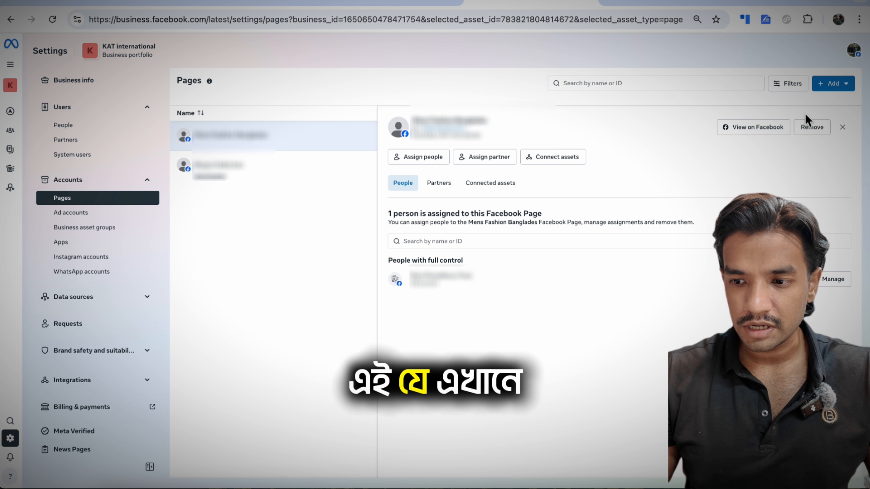
{"action": "left_click", "coordinate": [834, 86]}
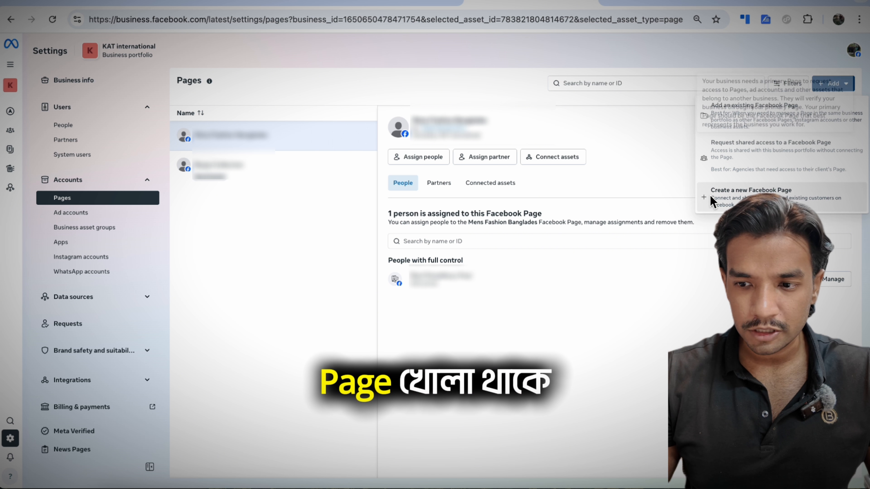
{"action": "left_click", "coordinate": [747, 123]}
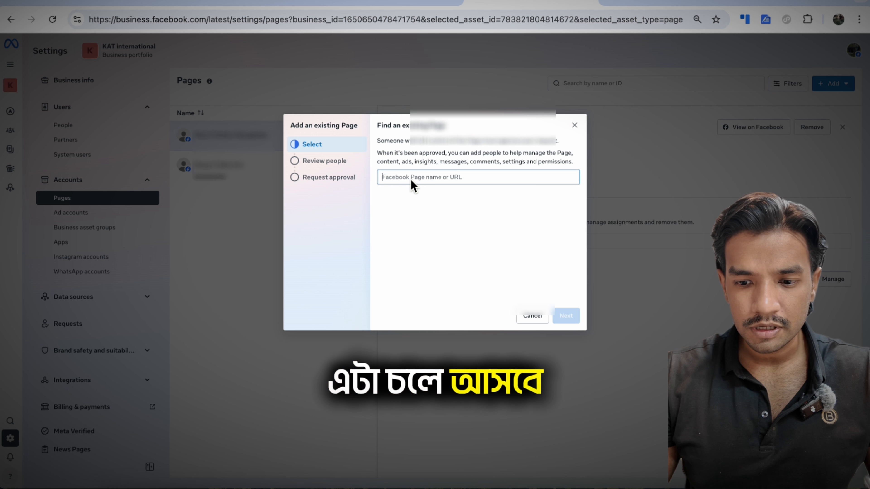
{"action": "left_click", "coordinate": [532, 317]}
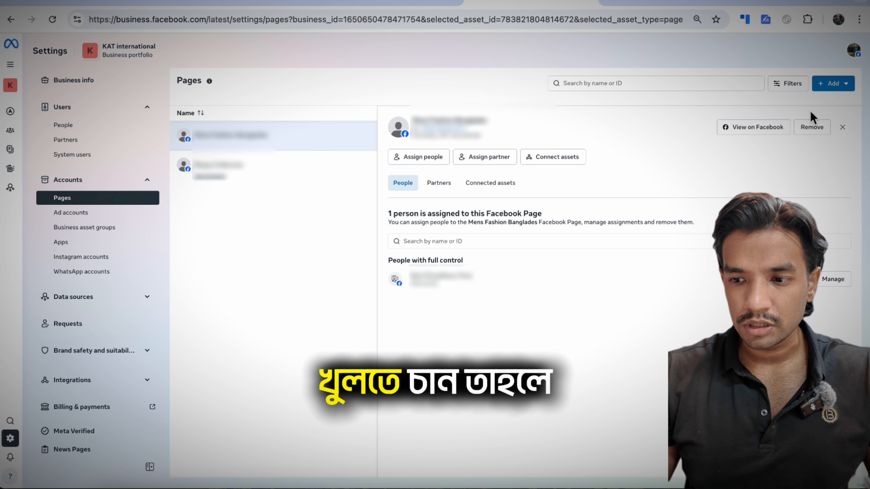
View the form for creating a new Facebook Page in the business portfolio and close it
{"action": "left_click", "coordinate": [842, 92]}
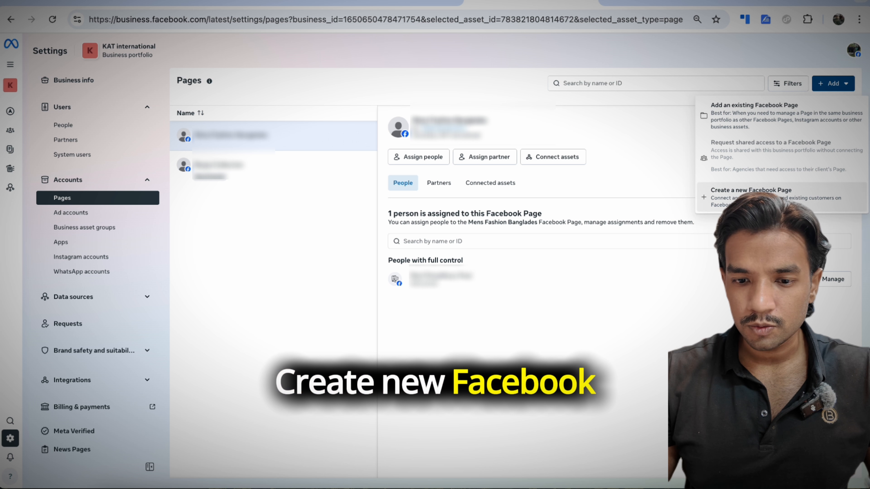
{"action": "left_click", "coordinate": [751, 190]}
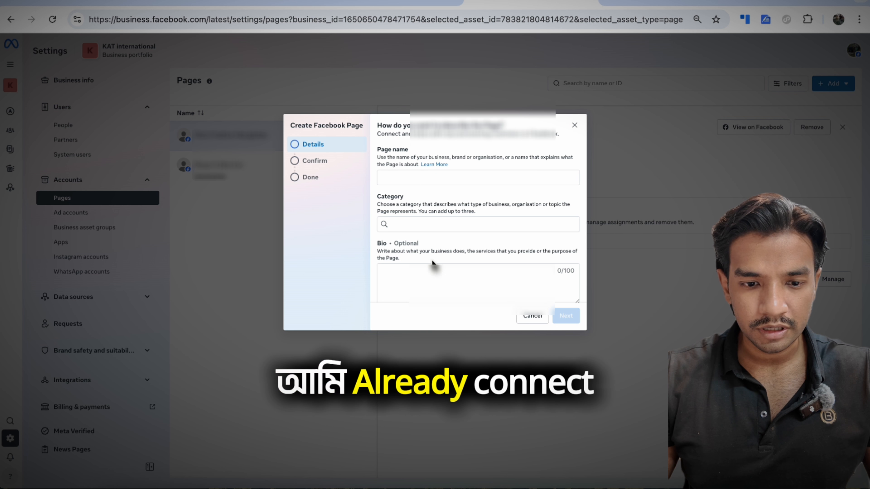
{"action": "left_click", "coordinate": [575, 126]}
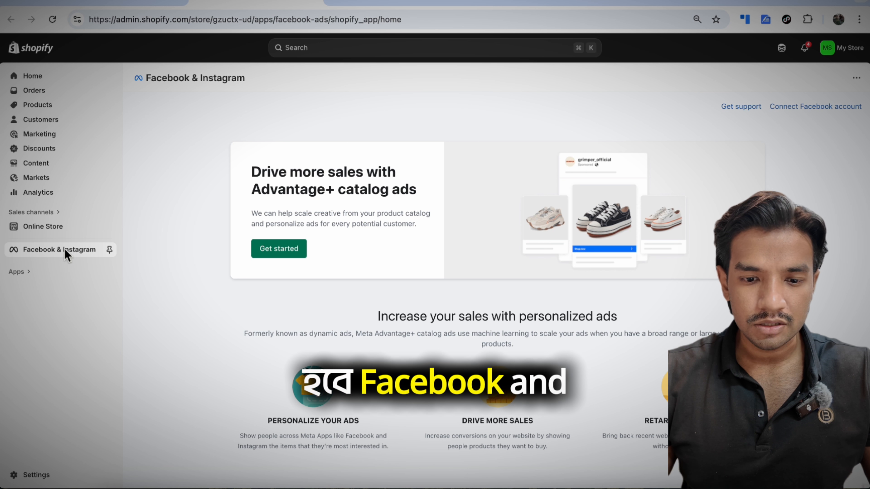
Start the ads setup in Shopify's Facebook & Instagram app and connect the Facebook account, granting Shopify the requested access
{"action": "left_click", "coordinate": [286, 252]}
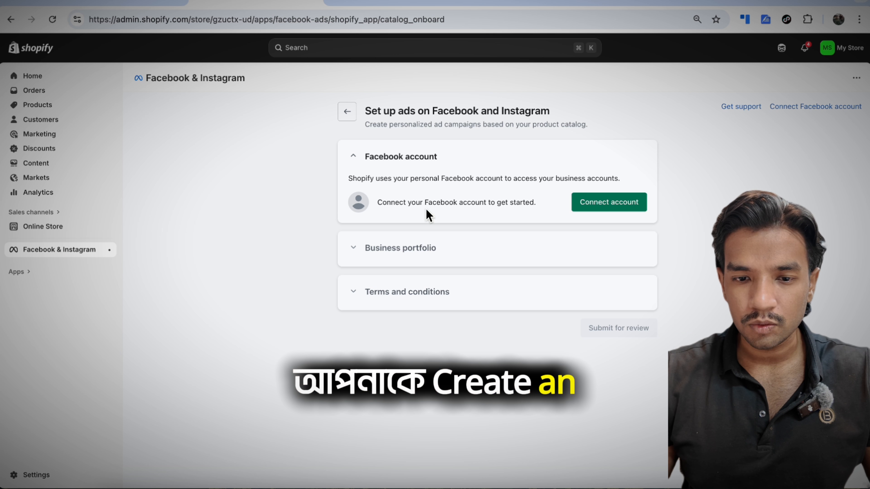
{"action": "left_click", "coordinate": [604, 204]}
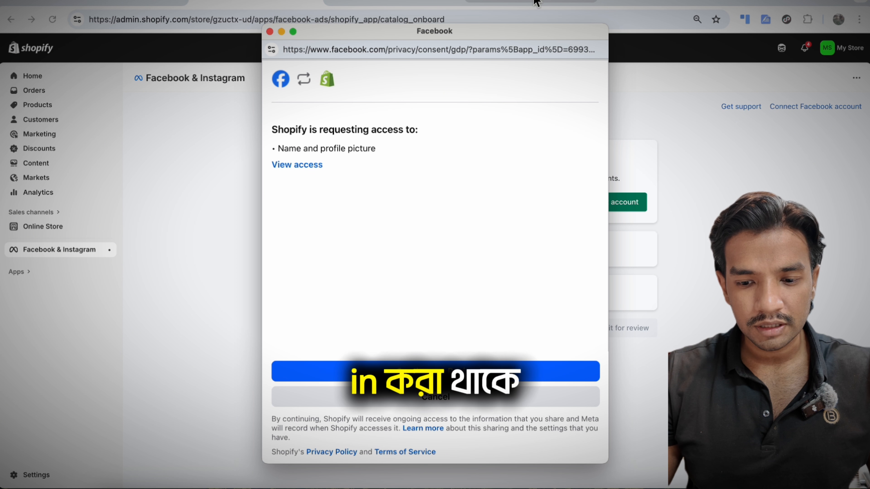
{"action": "left_click", "coordinate": [467, 366]}
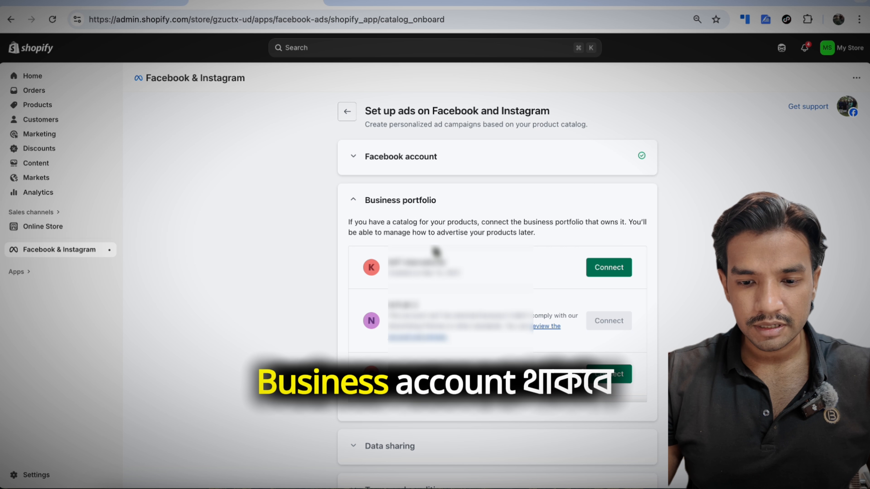
Check the portfolio name in Meta Business settings and connect the KAT international business portfolio in the Shopify ads setup
{"action": "scroll", "coordinate": [433, 248], "scroll_direction": "down", "scroll_amount": 1}
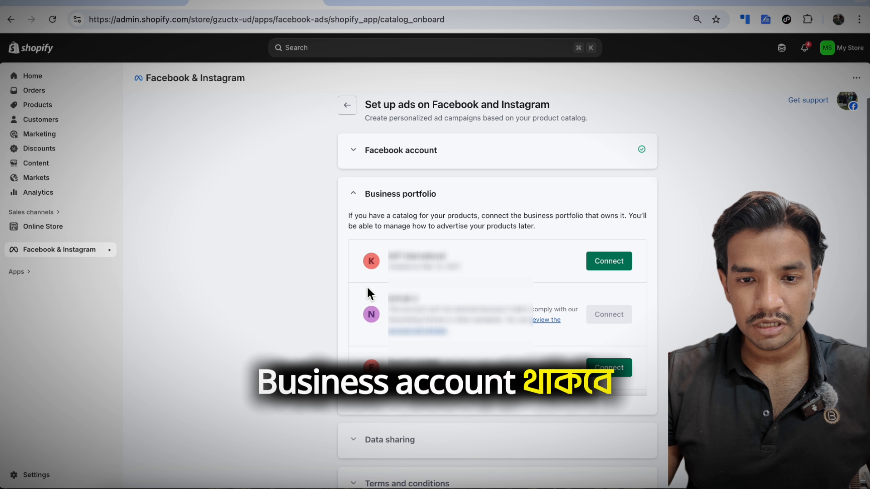
{"action": "left_click", "coordinate": [401, 2]}
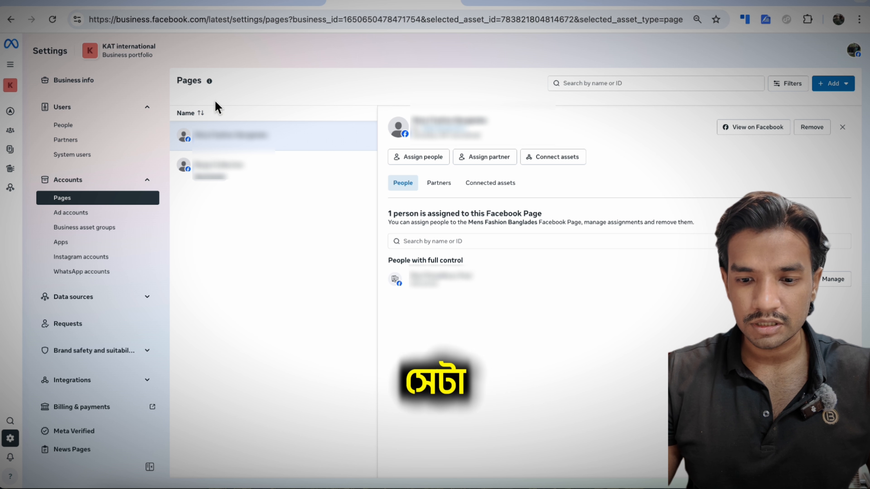
{"action": "left_click", "coordinate": [260, 2]}
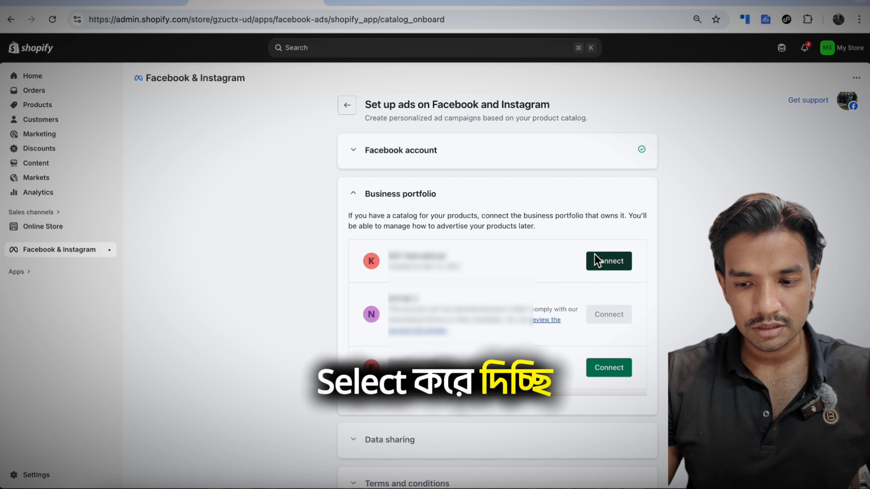
{"action": "left_click", "coordinate": [599, 264]}
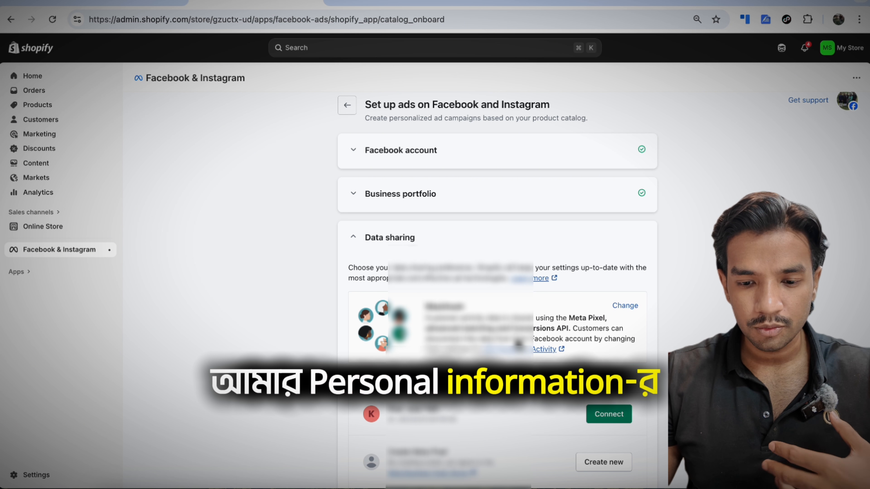
Review the data sharing preference and connect the existing dataset for tracking customer behavior
{"action": "scroll", "coordinate": [518, 342], "scroll_direction": "down", "scroll_amount": 5}
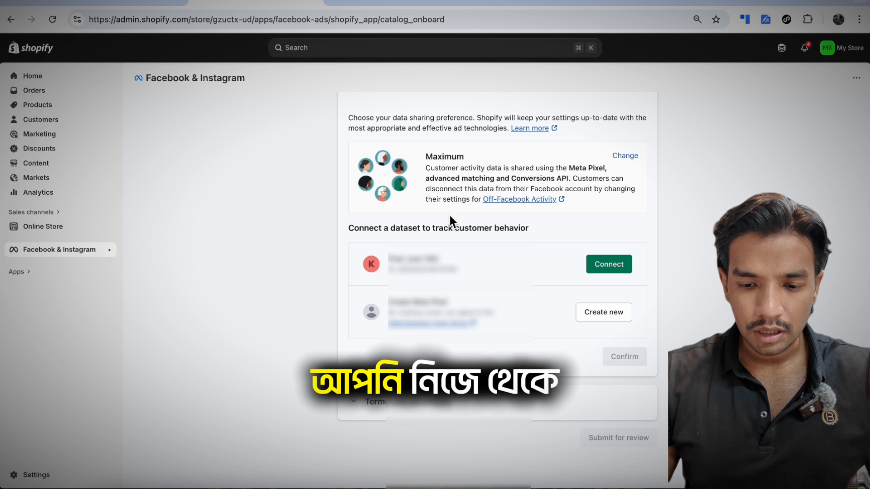
{"action": "scroll", "coordinate": [392, 230], "scroll_direction": "up", "scroll_amount": 1}
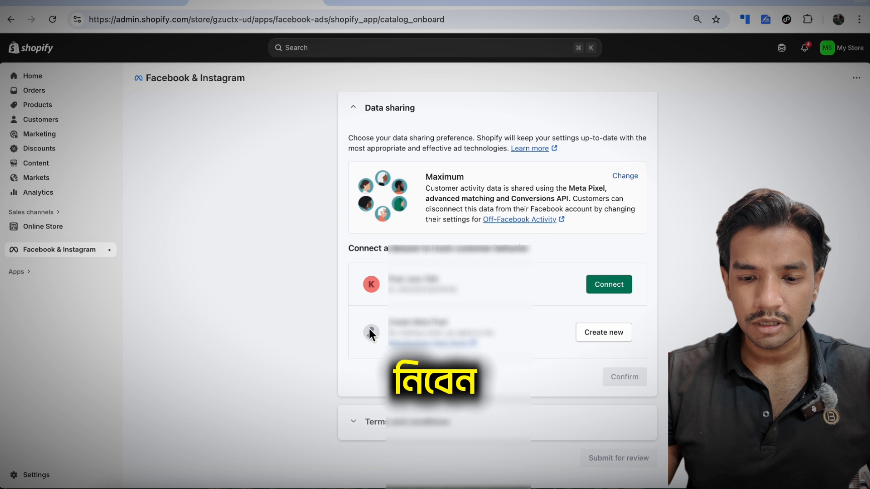
{"action": "left_click", "coordinate": [620, 288]}
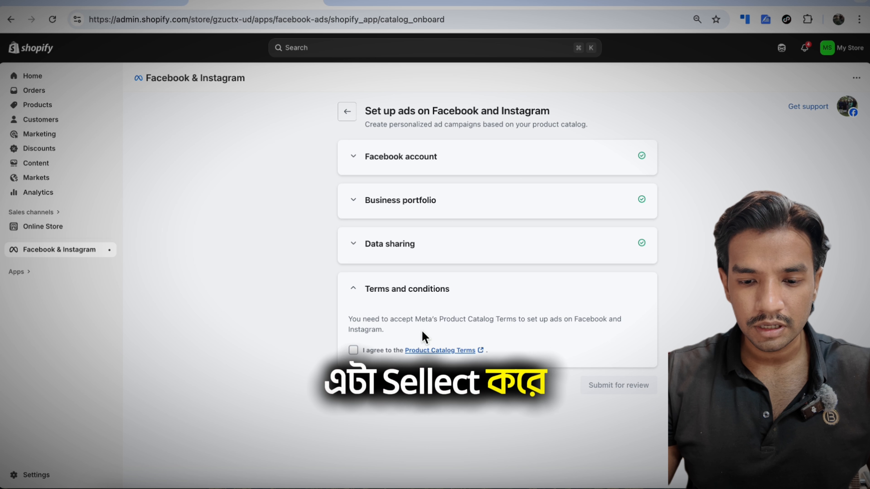
Agree to Meta's Product Catalog Terms and submit the ads setup for review
{"action": "left_click", "coordinate": [353, 349]}
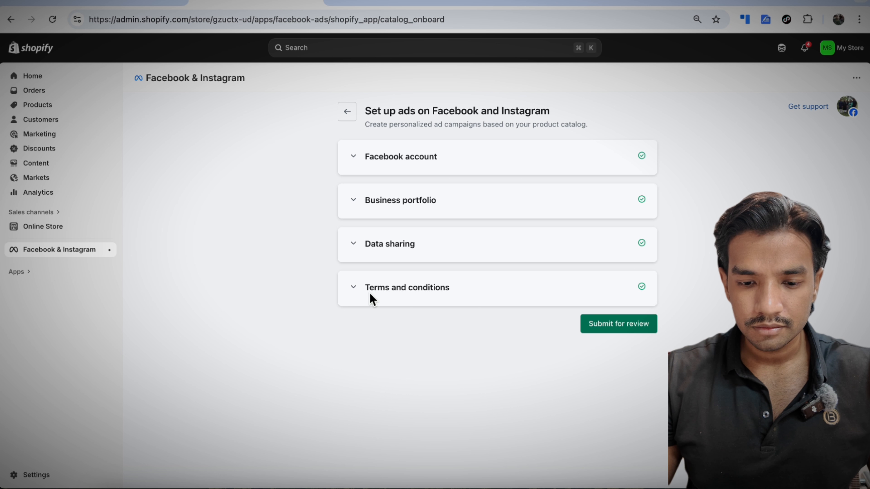
{"action": "left_click", "coordinate": [451, 295]}
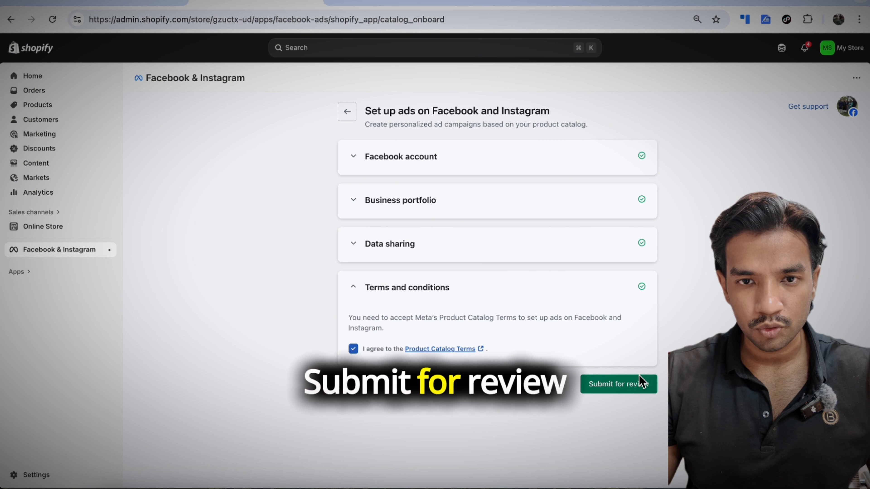
{"action": "left_click", "coordinate": [636, 384]}
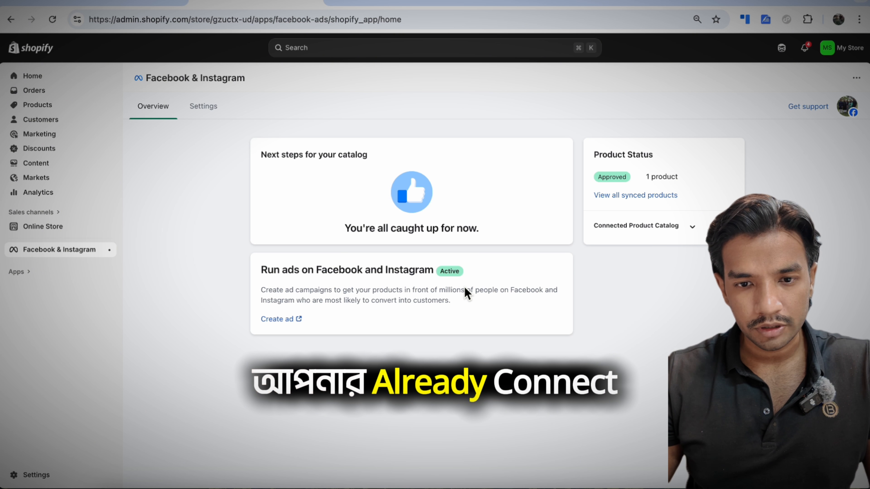
Open Meta Ads Manager from the connected app's ad creation link and create a new campaign with the Sales objective
{"action": "left_click", "coordinate": [277, 319]}
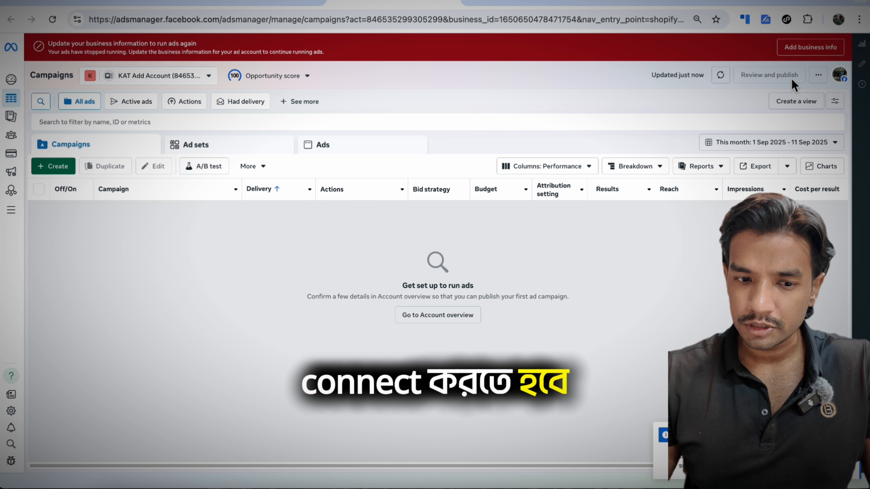
{"action": "left_click", "coordinate": [800, 50]}
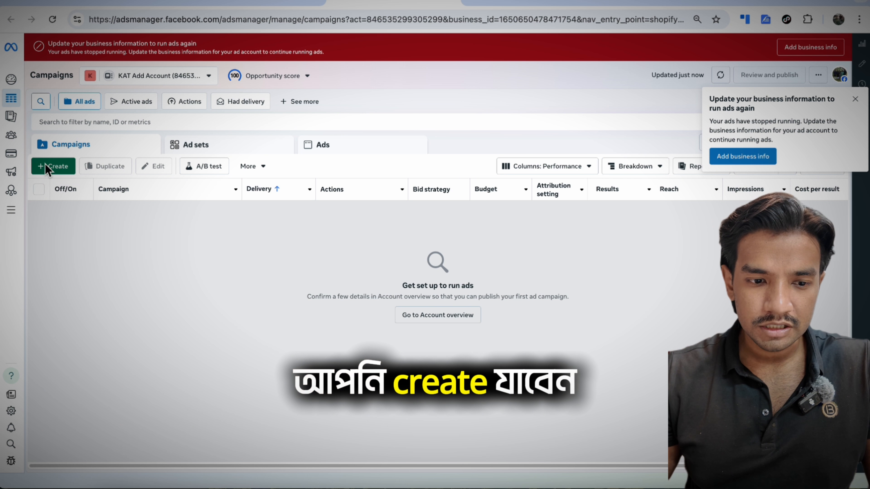
{"action": "left_click", "coordinate": [51, 170]}
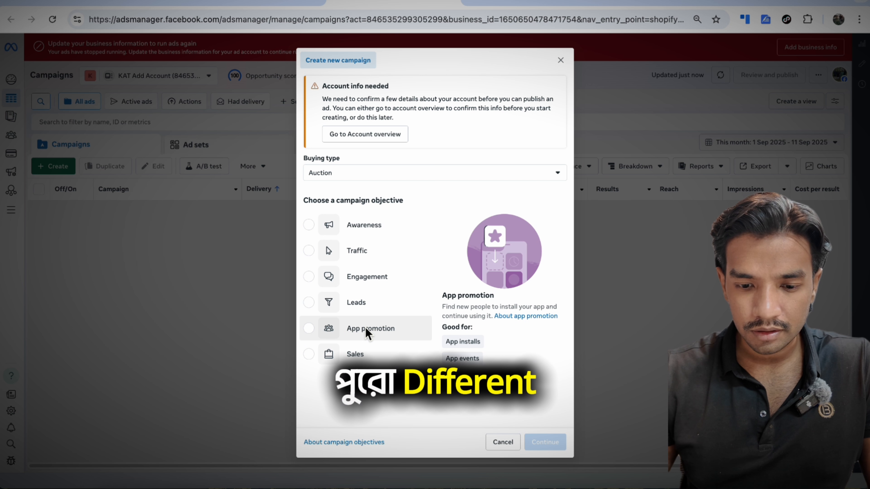
{"action": "left_click", "coordinate": [359, 354]}
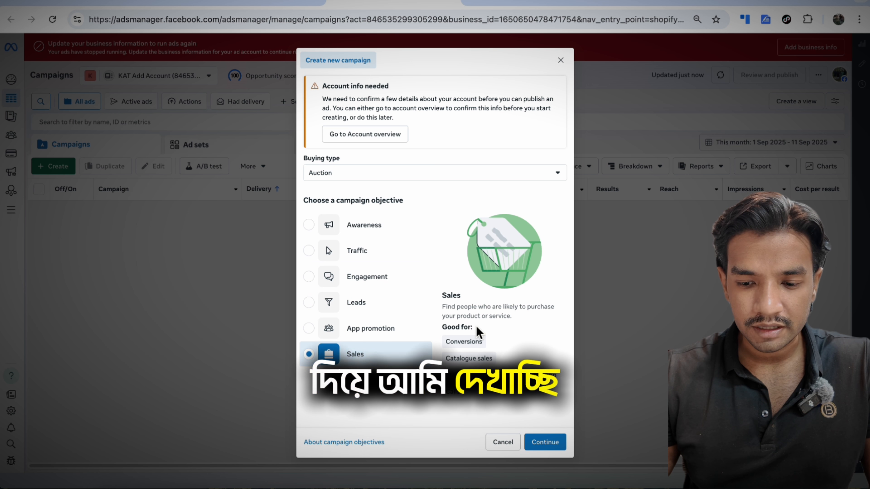
{"action": "left_click", "coordinate": [541, 444]}
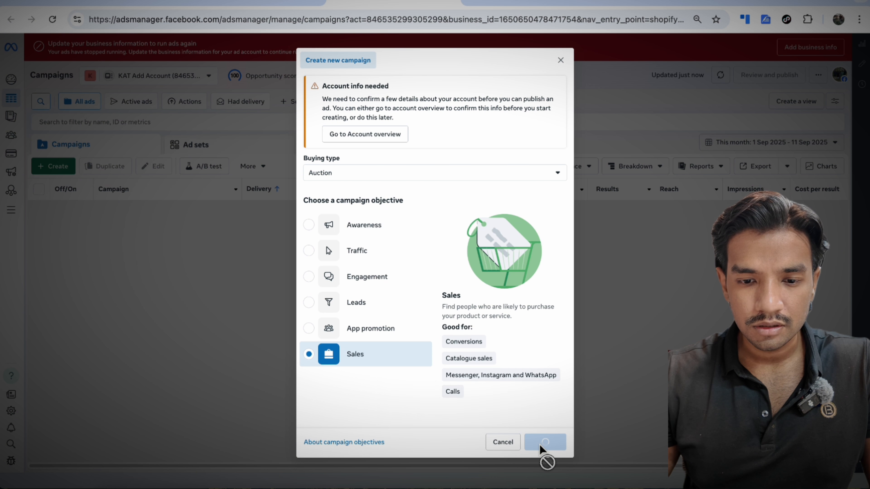
Review the campaign settings and set the daily campaign budget to $5.00
{"action": "scroll", "coordinate": [415, 264], "scroll_direction": "down", "scroll_amount": 10}
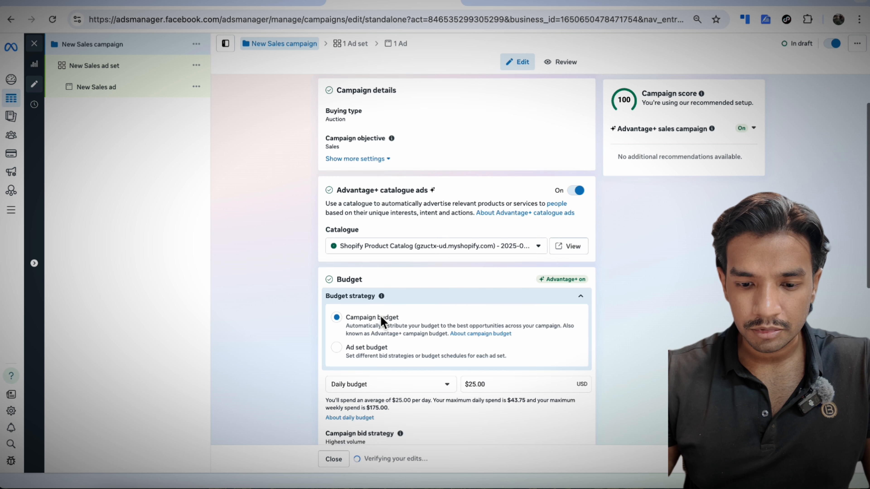
{"action": "scroll", "coordinate": [380, 315], "scroll_direction": "up", "scroll_amount": 10}
{"action": "scroll", "coordinate": [409, 342], "scroll_direction": "down", "scroll_amount": 6}
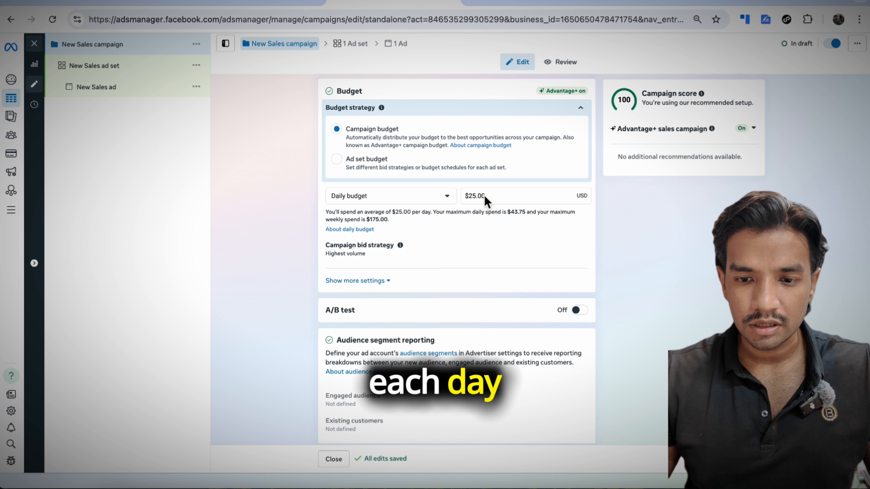
{"action": "scroll", "coordinate": [484, 195], "scroll_direction": "down", "scroll_amount": 4}
{"action": "scroll", "coordinate": [539, 124], "scroll_direction": "up", "scroll_amount": 2}
{"action": "left_click", "coordinate": [488, 144]}
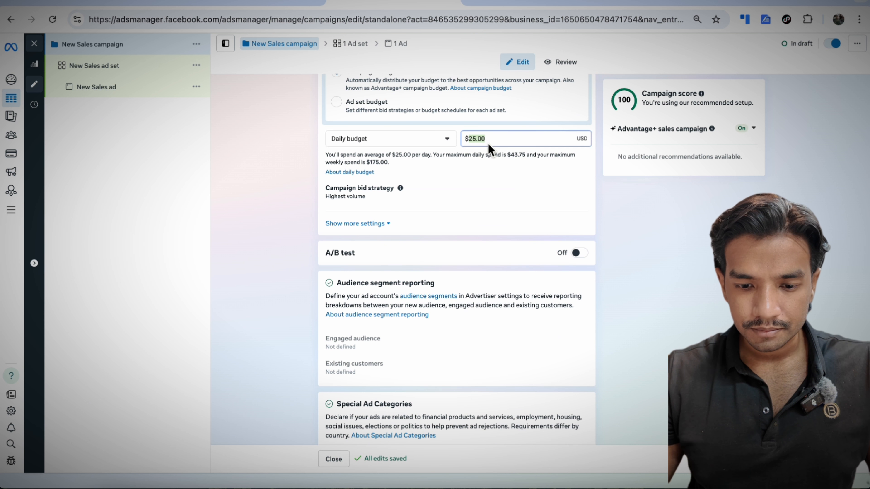
{"action": "left_click", "coordinate": [685, 198]}
{"action": "scroll", "coordinate": [483, 297], "scroll_direction": "down", "scroll_amount": 3}
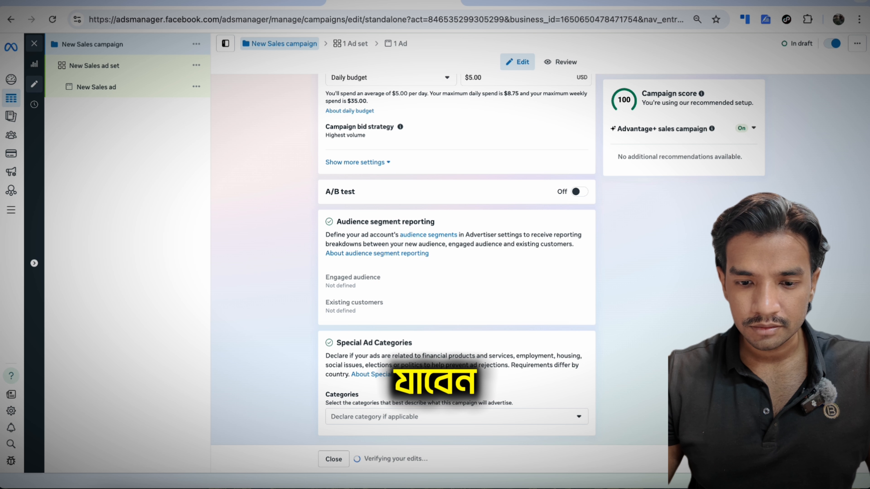
Continue to the ad set and choose Maximise number of conversions as its performance goal
{"action": "left_click", "coordinate": [750, 459]}
{"action": "scroll", "coordinate": [460, 272], "scroll_direction": "down", "scroll_amount": 5}
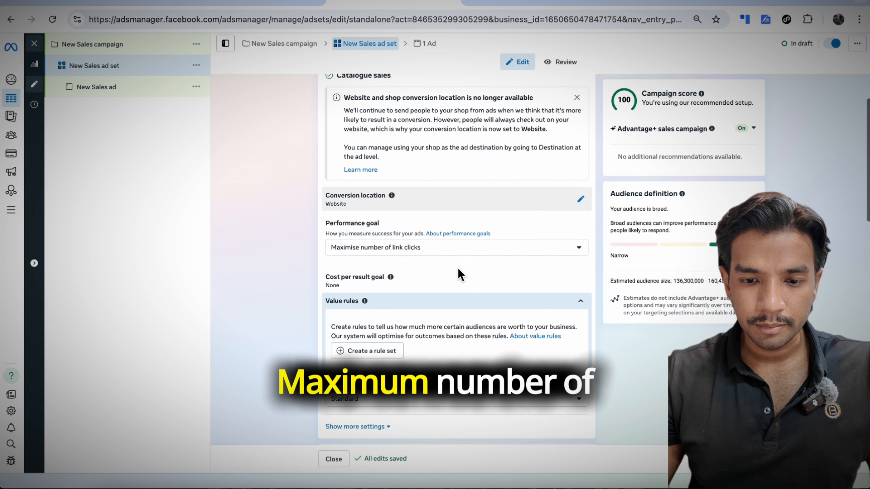
{"action": "left_click", "coordinate": [385, 177]}
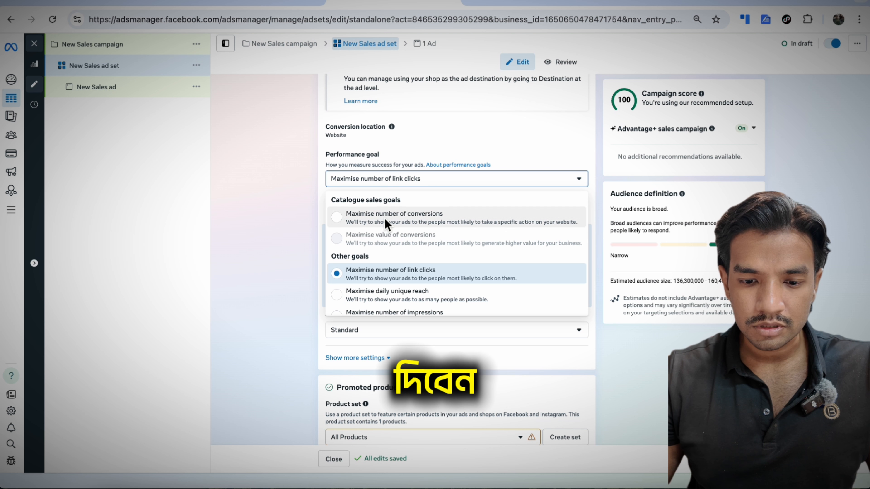
{"action": "scroll", "coordinate": [390, 270], "scroll_direction": "up", "scroll_amount": 1}
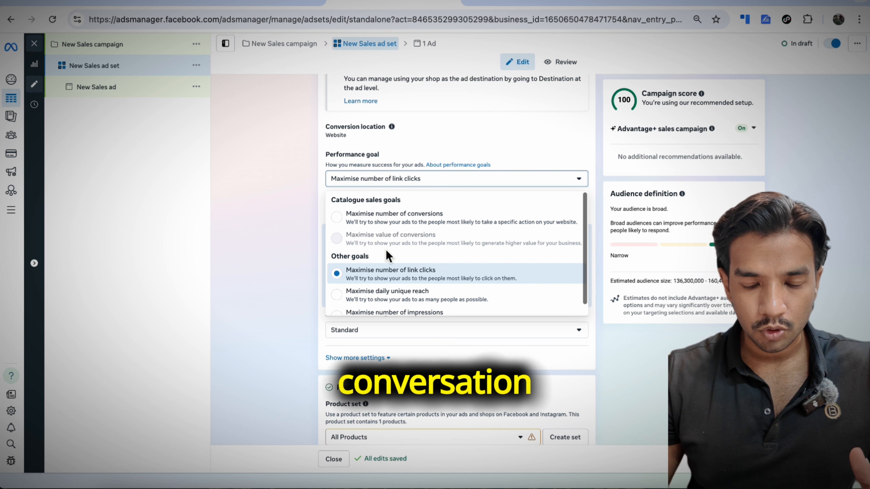
{"action": "mouse_move", "coordinate": [374, 222]}
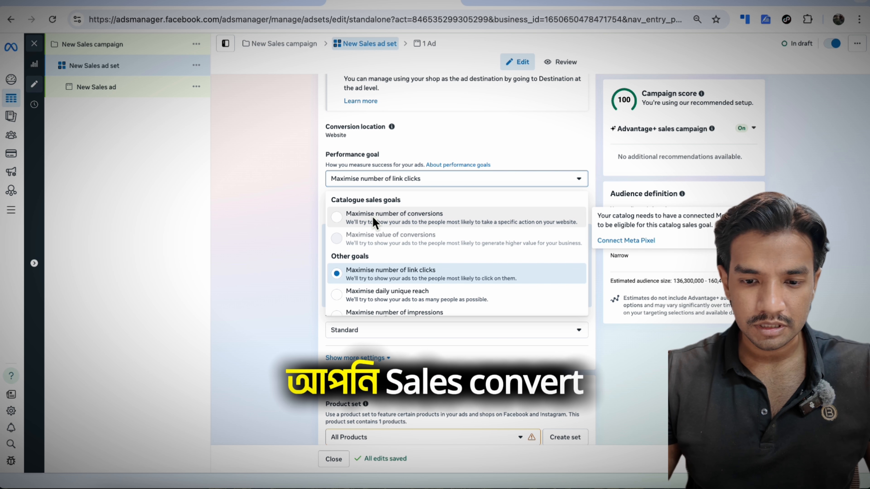
{"action": "left_click", "coordinate": [375, 222]}
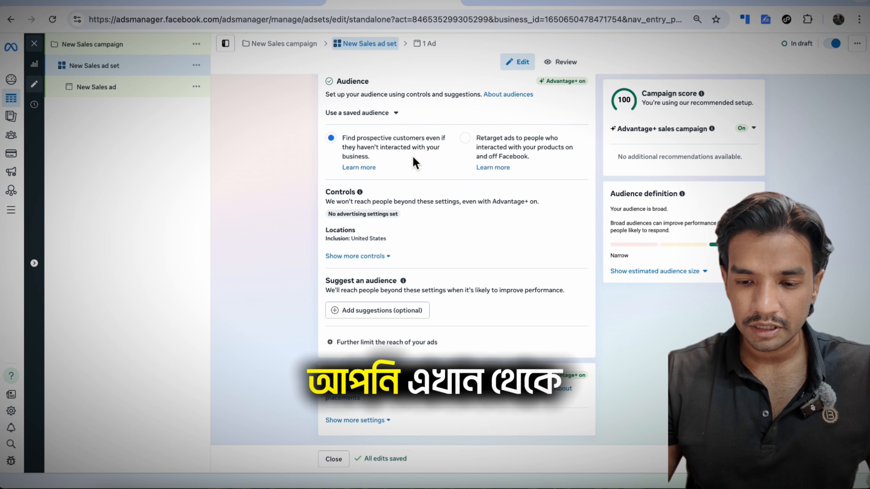
Add Bangladesh to the audience locations and remove United States
{"action": "left_click", "coordinate": [582, 231]}
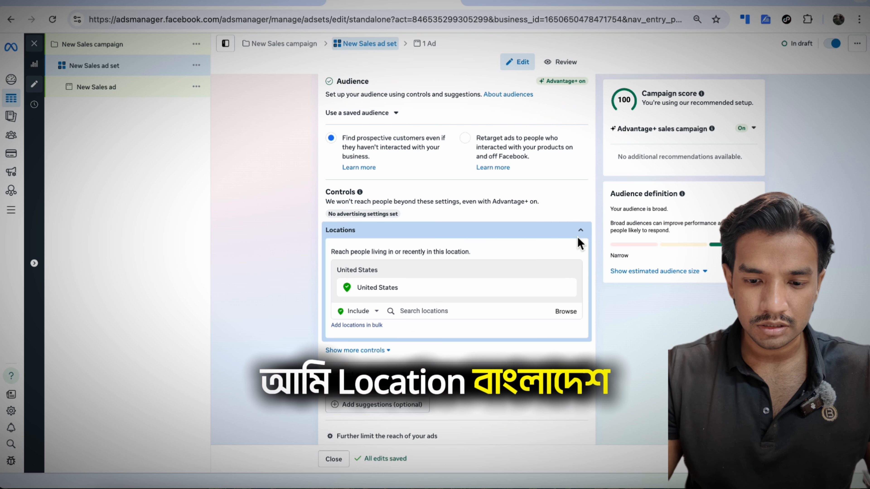
{"action": "left_click", "coordinate": [424, 310]}
{"action": "type", "text": "bang"}
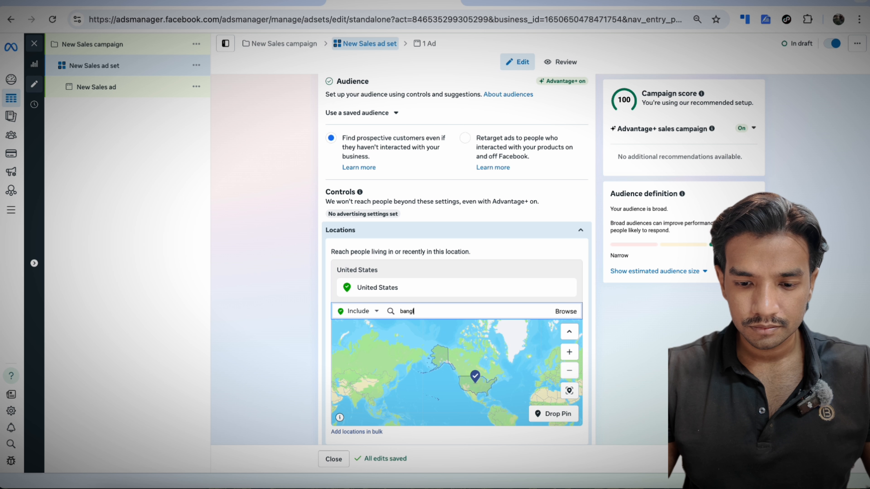
{"action": "type", "text": "la"}
{"action": "left_click", "coordinate": [429, 330]}
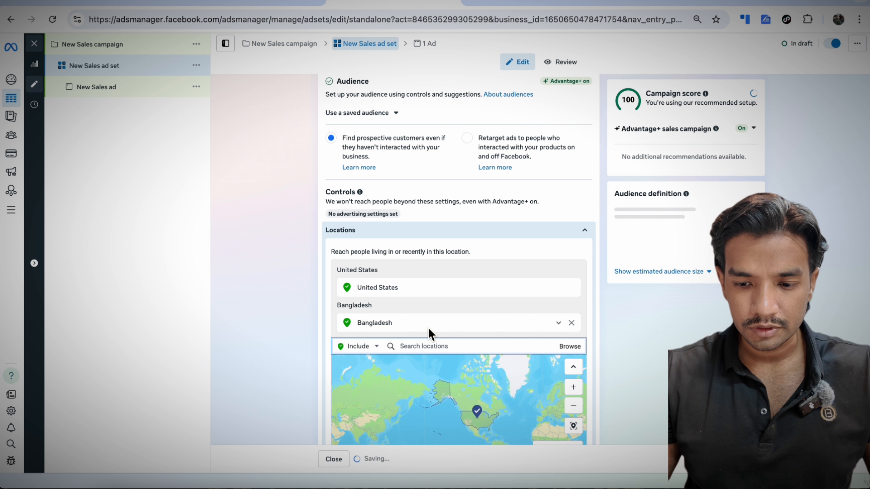
{"action": "left_click", "coordinate": [570, 289]}
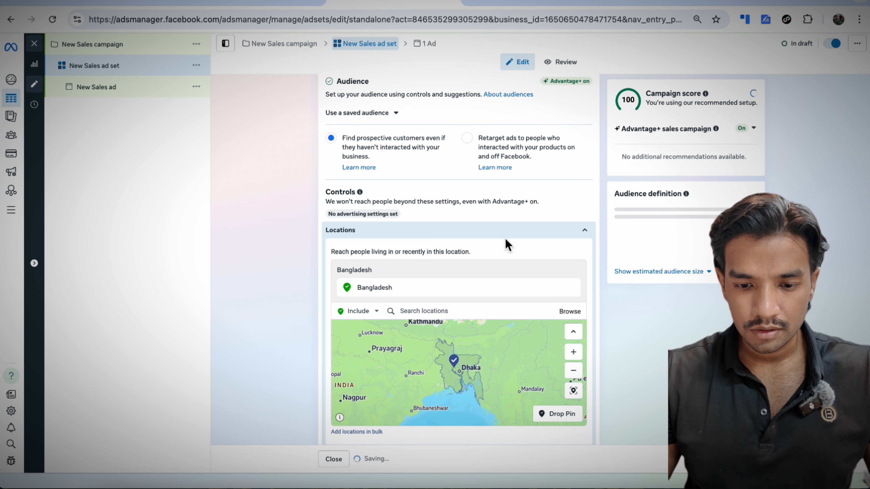
Add the Leather (craft supplies) interest to the suggested audience's detailed targeting and open the age range for editing
{"action": "scroll", "coordinate": [428, 170], "scroll_direction": "down", "scroll_amount": 6}
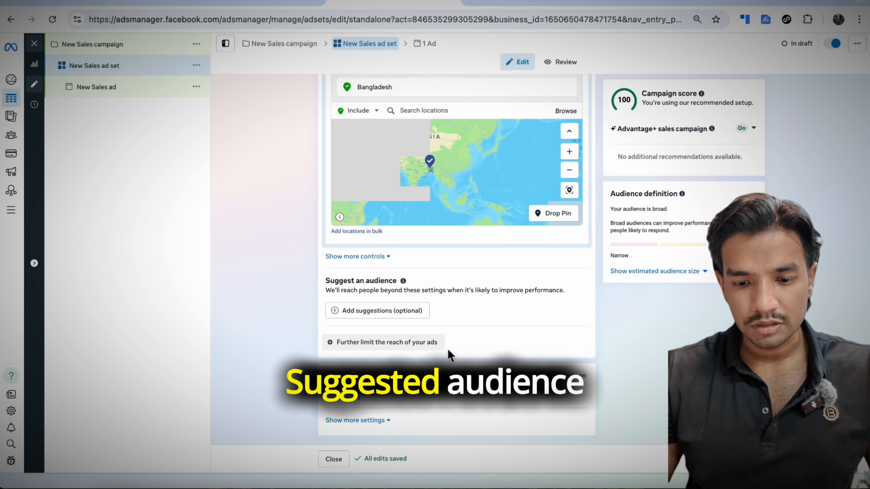
{"action": "left_click", "coordinate": [401, 317]}
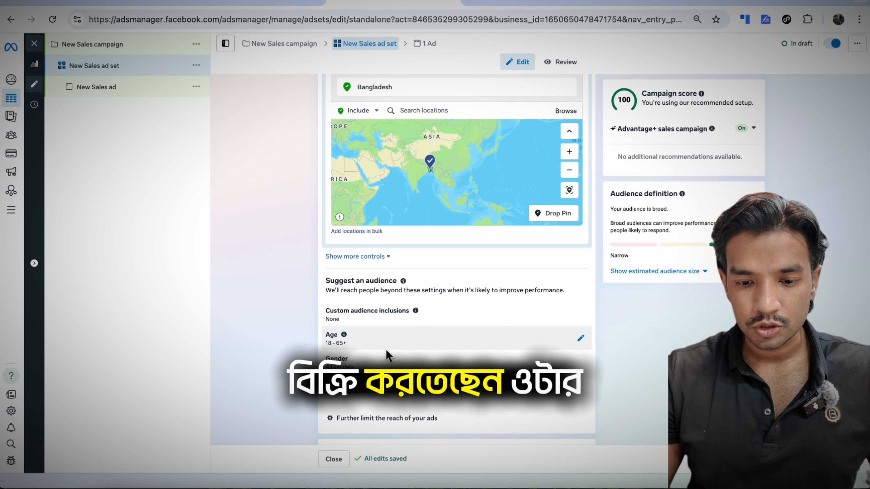
{"action": "scroll", "coordinate": [378, 329], "scroll_direction": "down", "scroll_amount": 2}
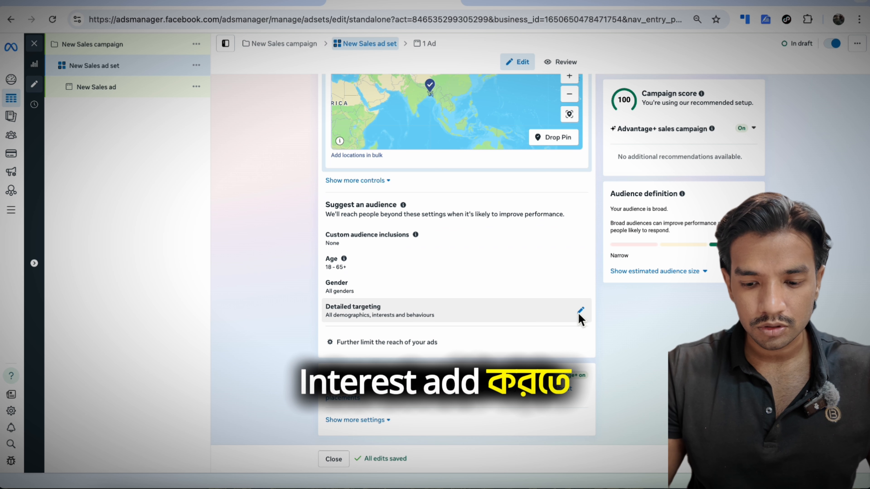
{"action": "left_click", "coordinate": [579, 311]}
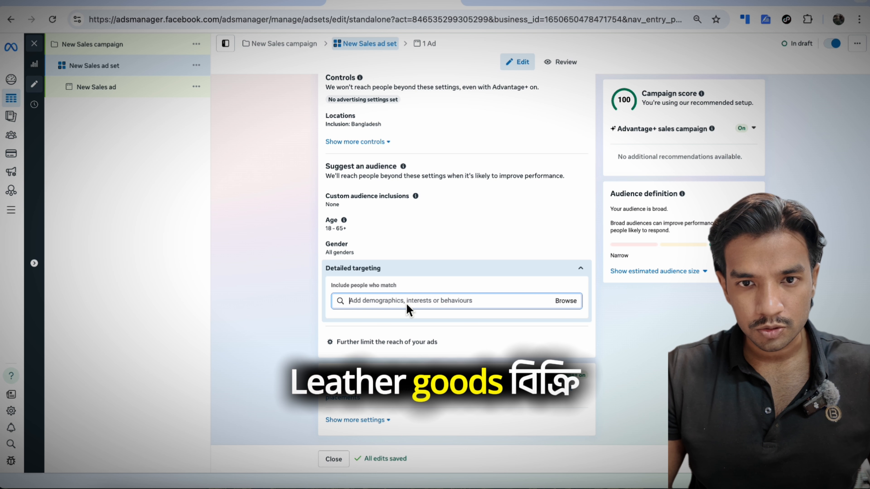
{"action": "type", "text": "leather"}
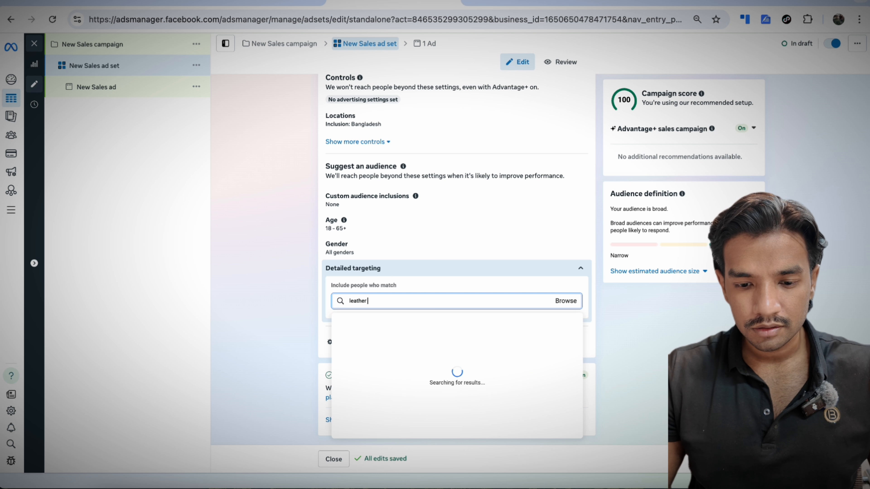
{"action": "left_click", "coordinate": [399, 344]}
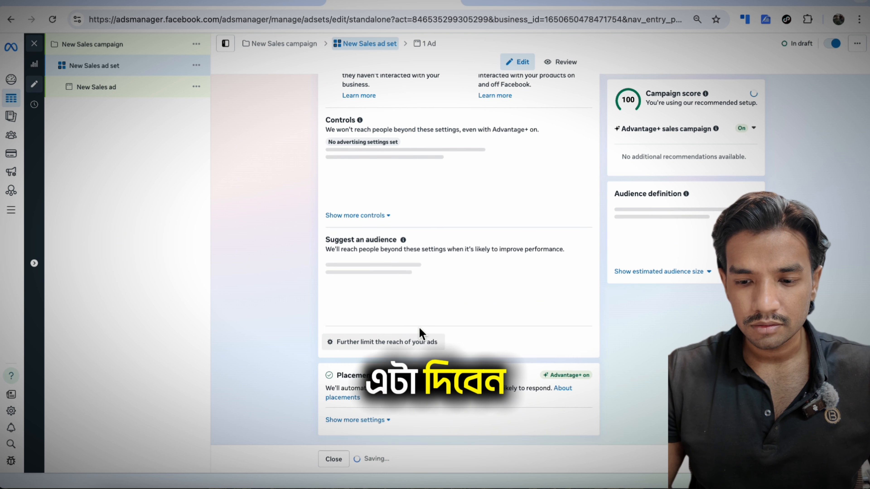
{"action": "left_click", "coordinate": [581, 270]}
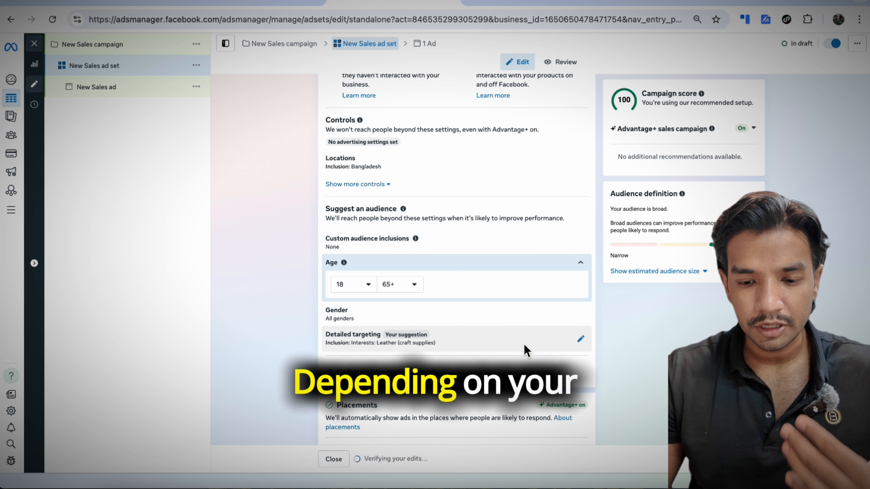
{"action": "scroll", "coordinate": [524, 344], "scroll_direction": "down", "scroll_amount": 1}
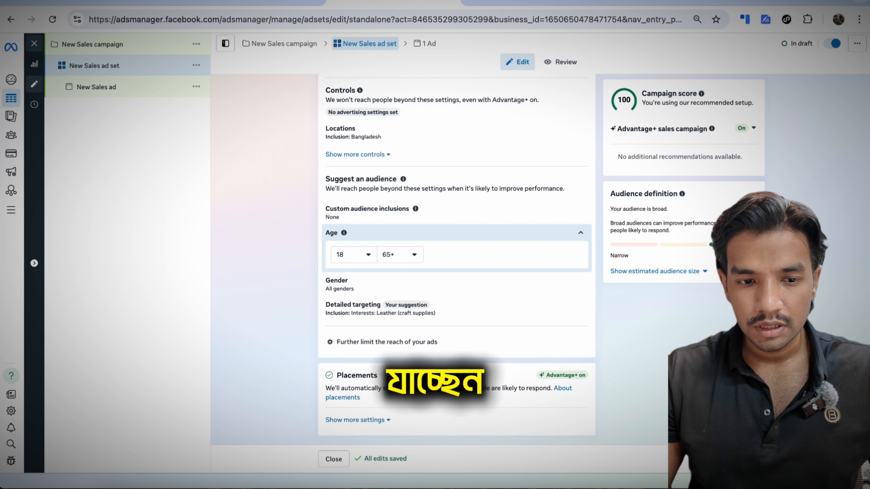
Continue to the ad level and review the Facebook Page identity, ad format and ad preview
{"action": "left_click", "coordinate": [750, 460]}
{"action": "scroll", "coordinate": [344, 153], "scroll_direction": "down", "scroll_amount": 5}
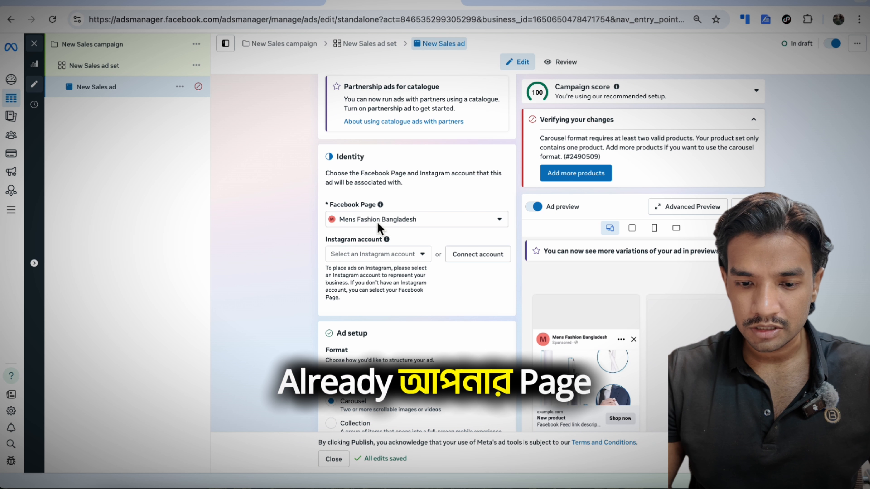
{"action": "scroll", "coordinate": [413, 220], "scroll_direction": "down", "scroll_amount": 4}
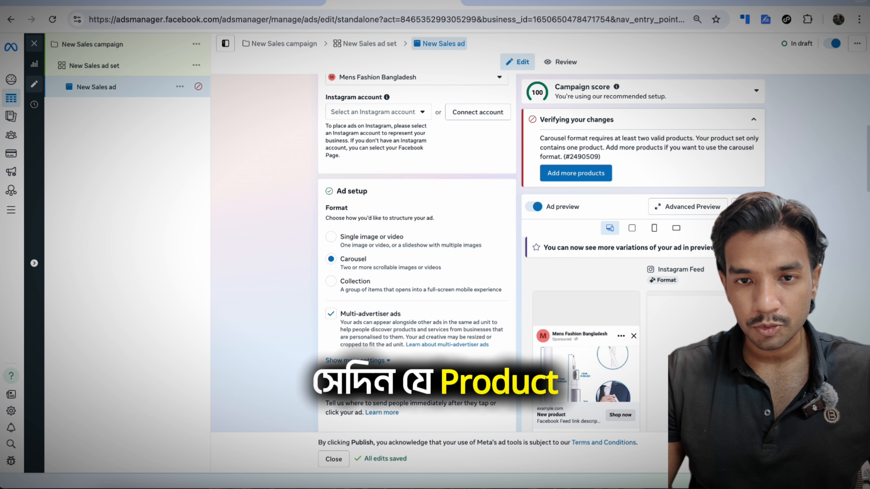
{"action": "scroll", "coordinate": [583, 344], "scroll_direction": "down", "scroll_amount": 2}
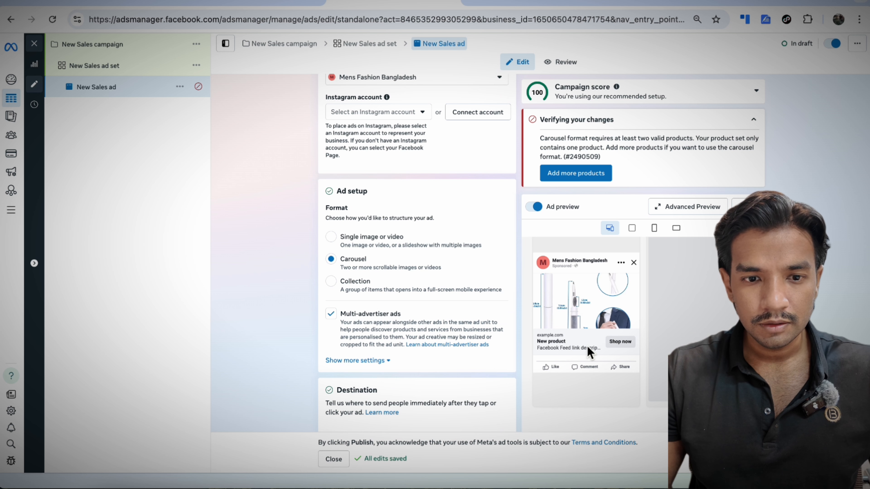
Switch to the Shopify admin to check the store's product list, and return to the ad in Meta Ads Manager
{"action": "left_click", "coordinate": [229, 2]}
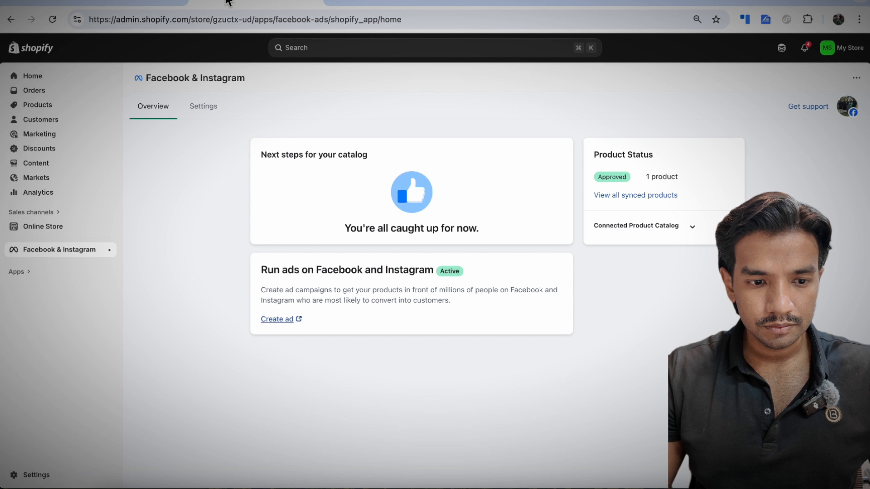
{"action": "left_click", "coordinate": [41, 106]}
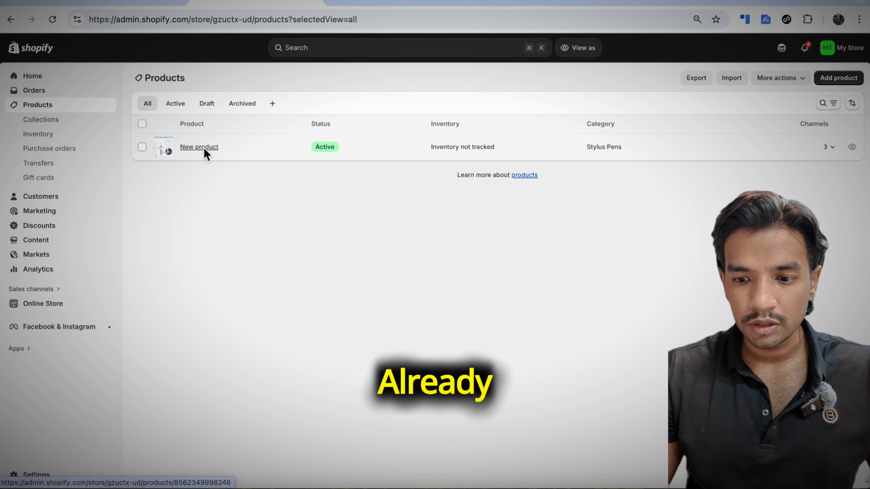
{"action": "left_click", "coordinate": [394, 4]}
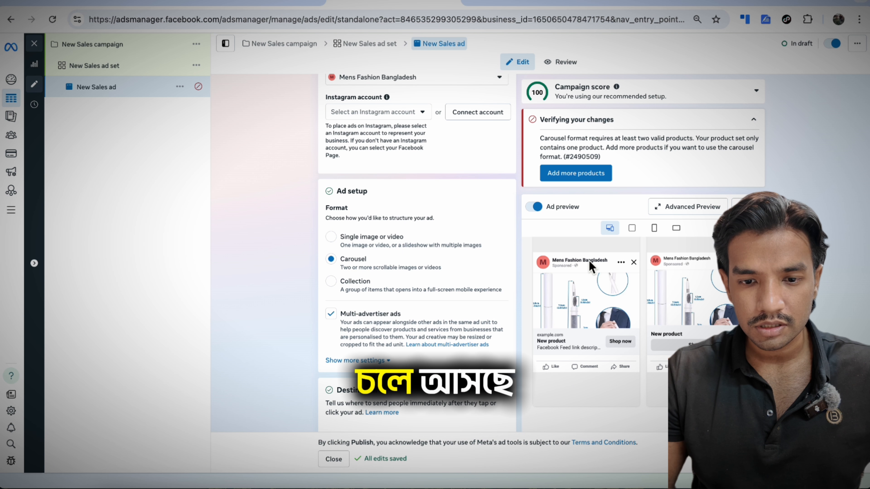
Review the ad's format, destination, enhancements and tracking settings, including the website events information
{"action": "scroll", "coordinate": [408, 365], "scroll_direction": "down", "scroll_amount": 10}
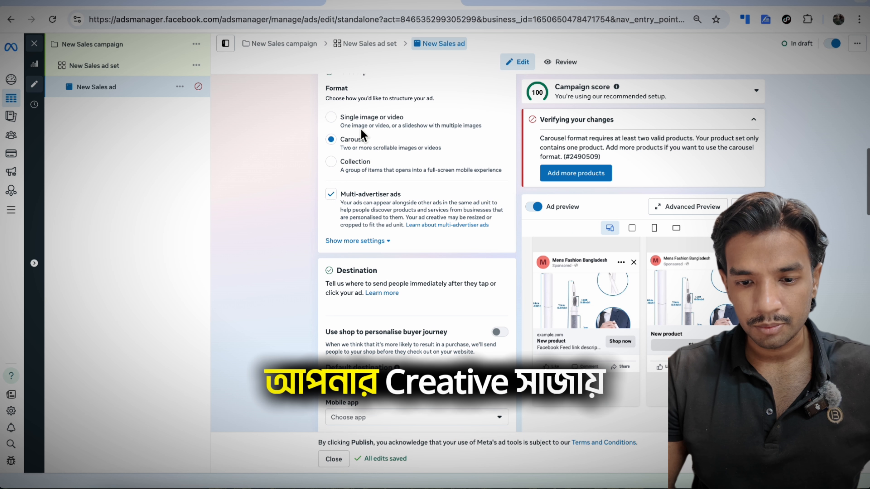
{"action": "scroll", "coordinate": [448, 334], "scroll_direction": "down", "scroll_amount": 15}
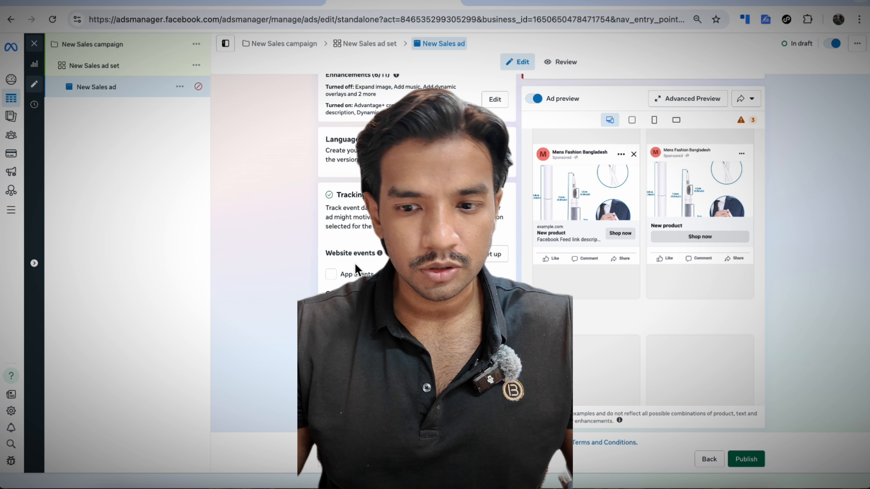
{"action": "mouse_move", "coordinate": [380, 254]}
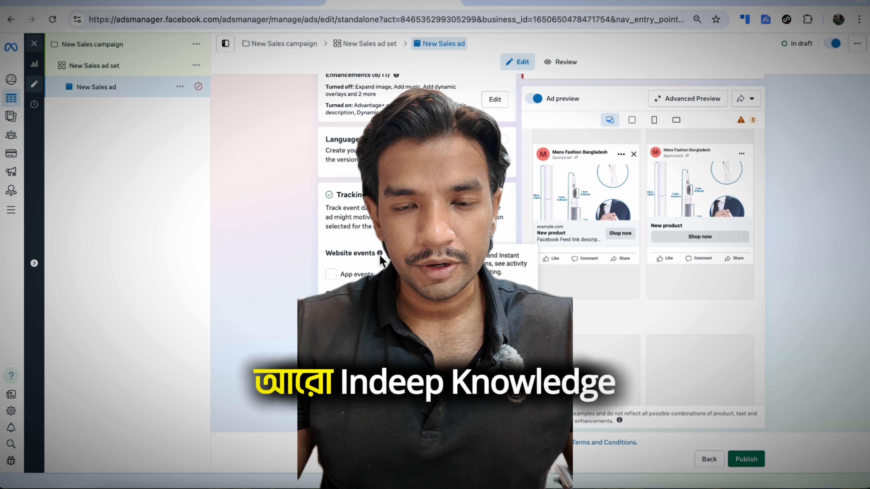